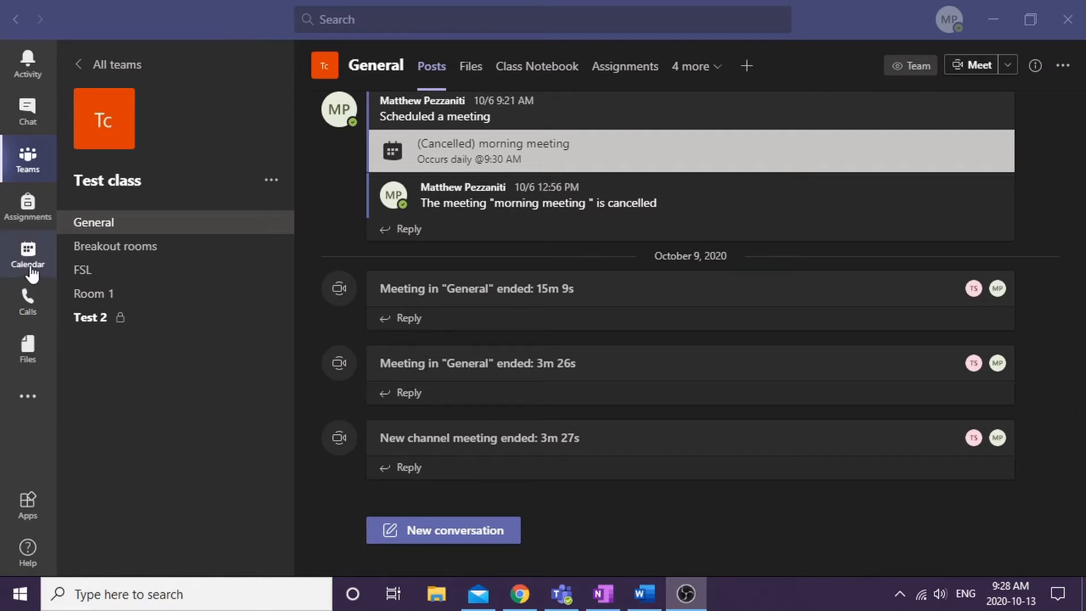
- Start scheduling a meeting in the General channel, title it "Morning meeting" and show the optional attendees field
click(1010, 66)
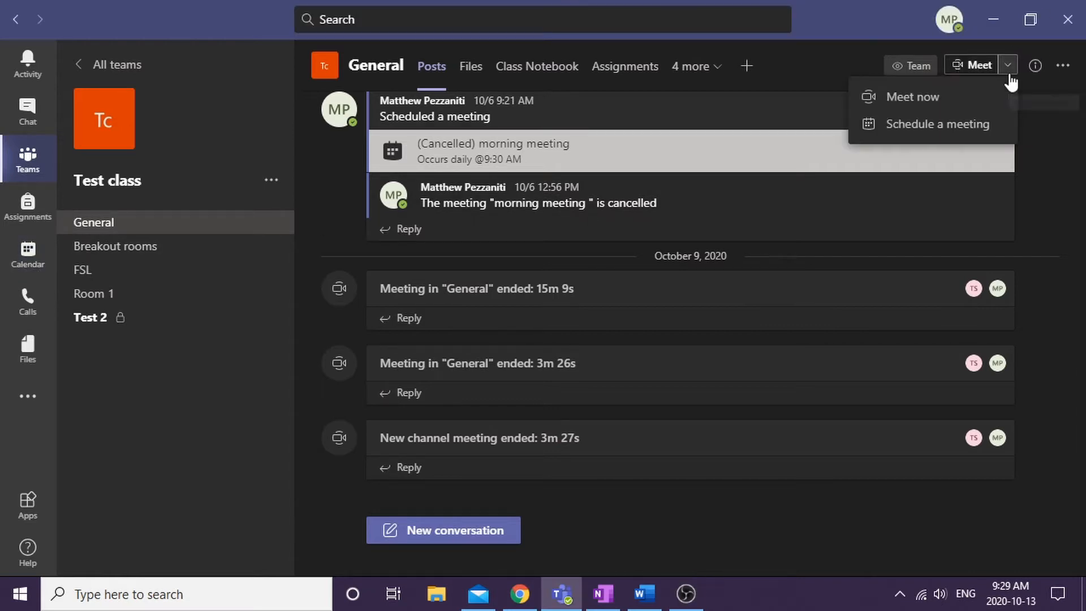
click(973, 125)
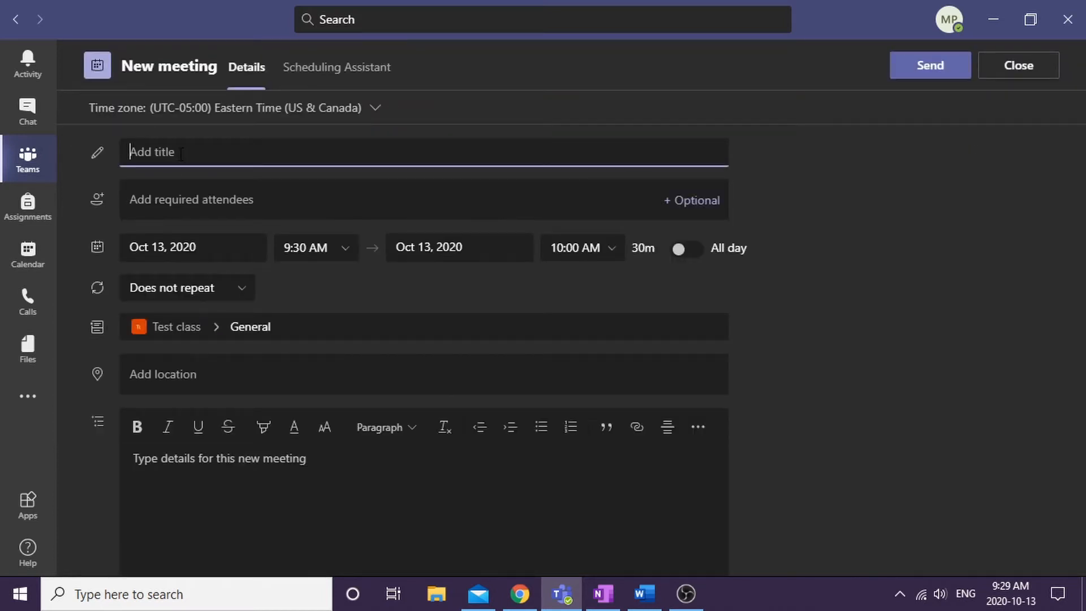
text(Morning meeting)
click(332, 200)
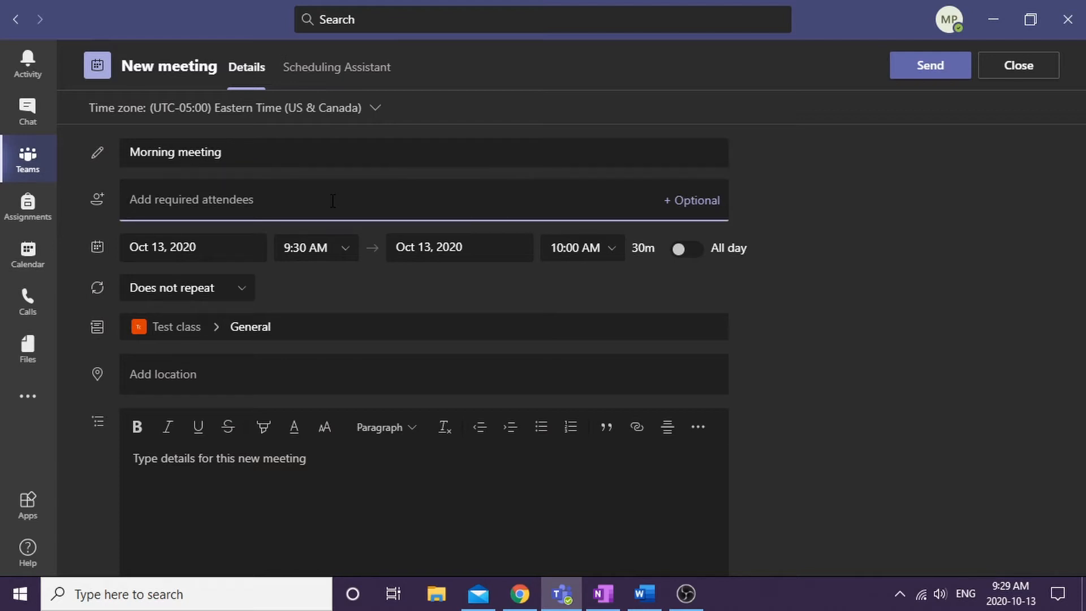
click(694, 199)
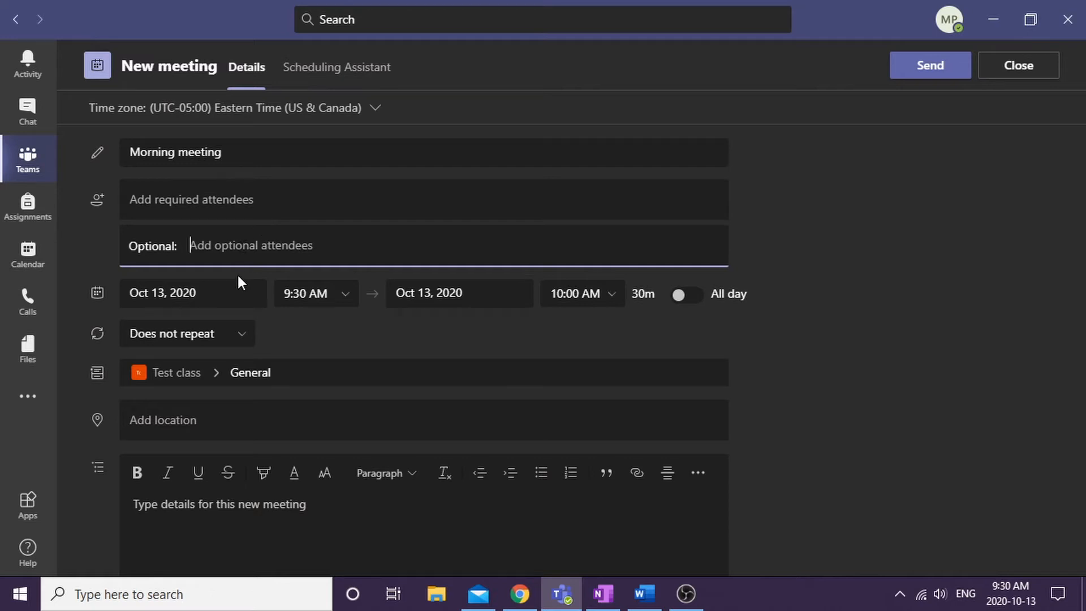
- Set the meeting's start to Oct 19, 2020 at 9:00 AM
click(124, 304)
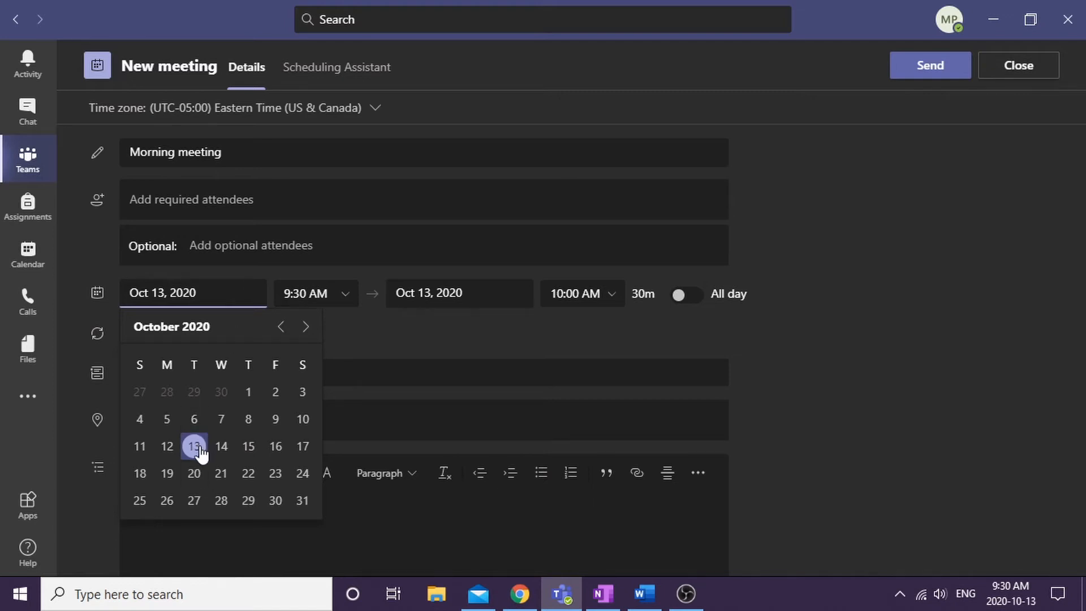
click(168, 474)
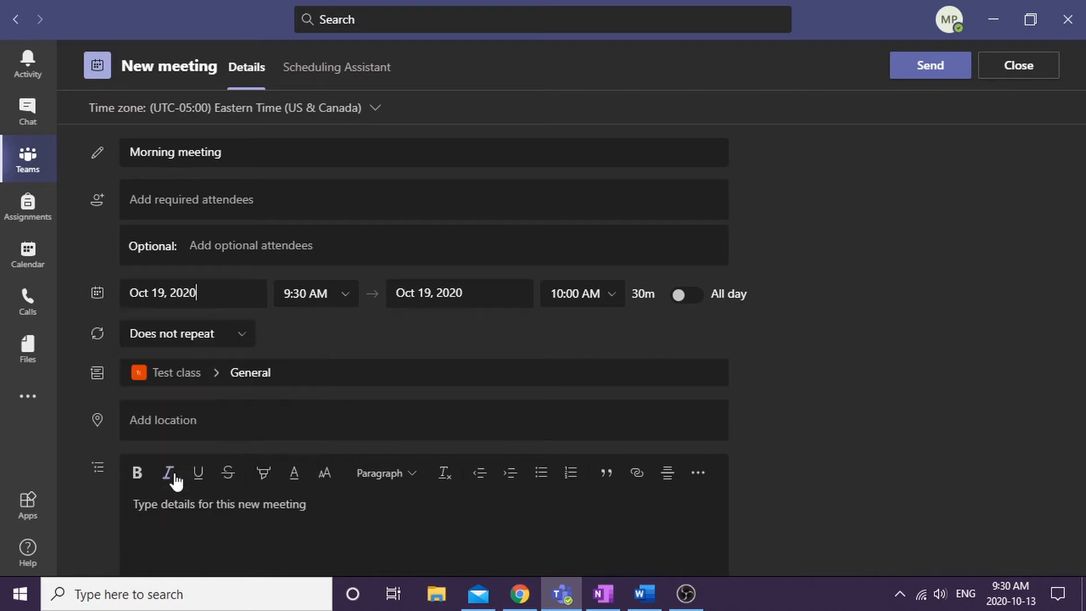
click(341, 302)
click(322, 444)
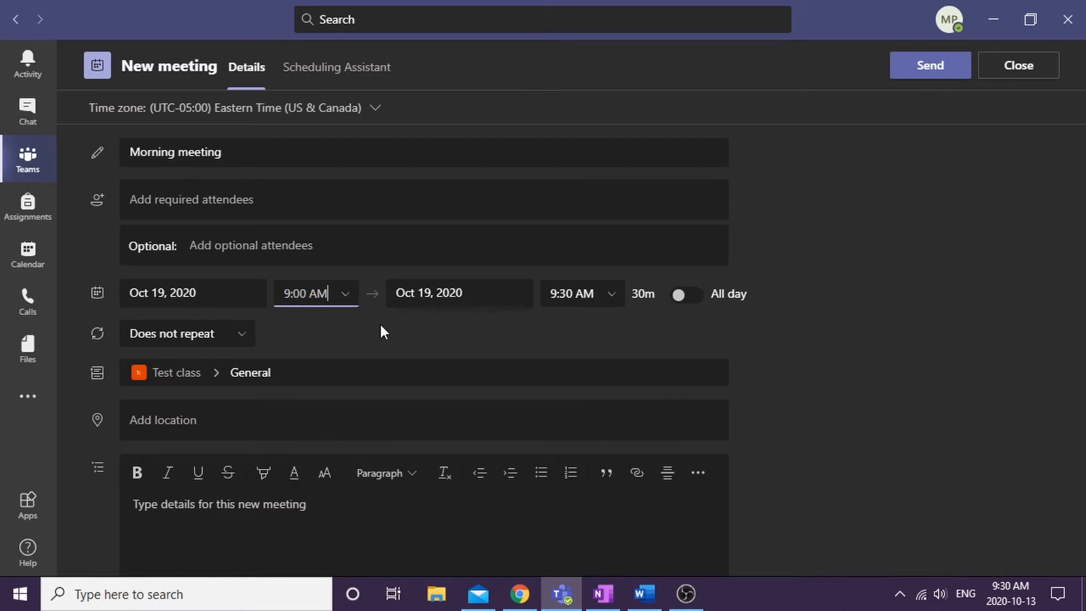
- Set the meeting's end time to 10:15 AM
click(609, 304)
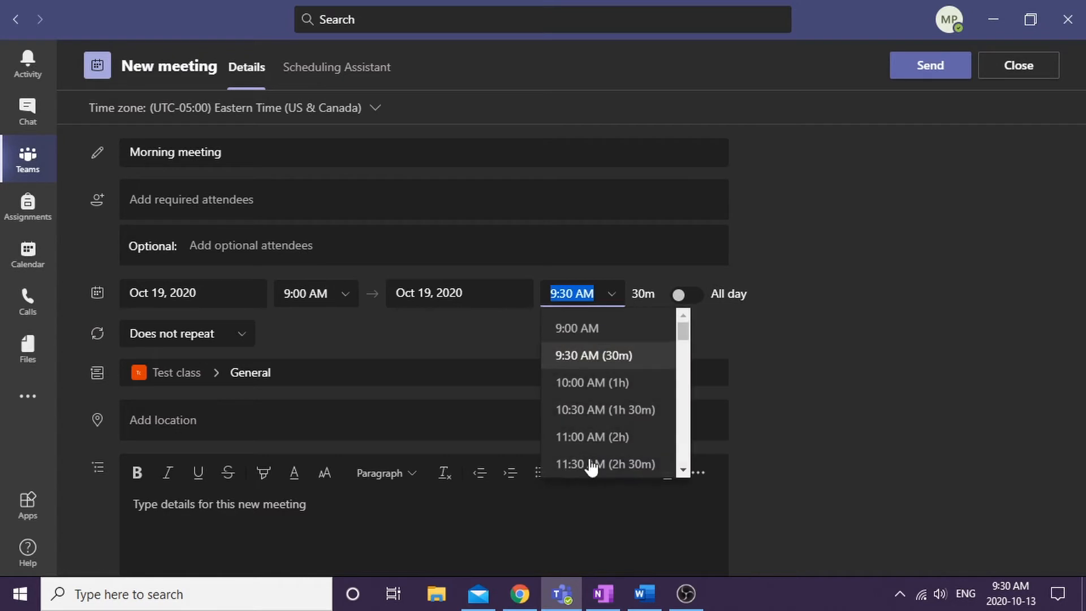
click(591, 393)
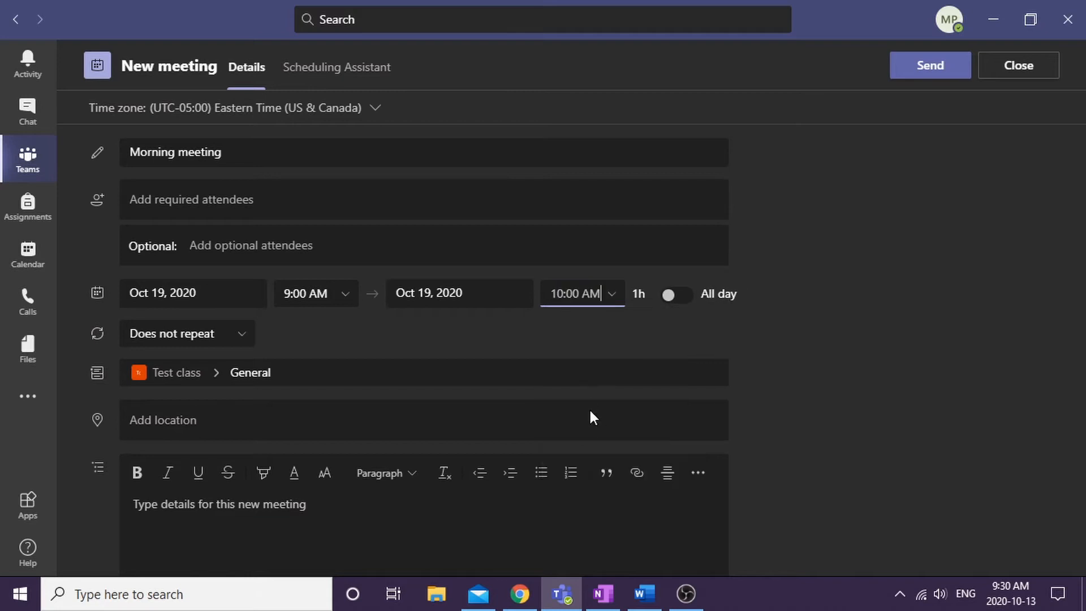
click(569, 295)
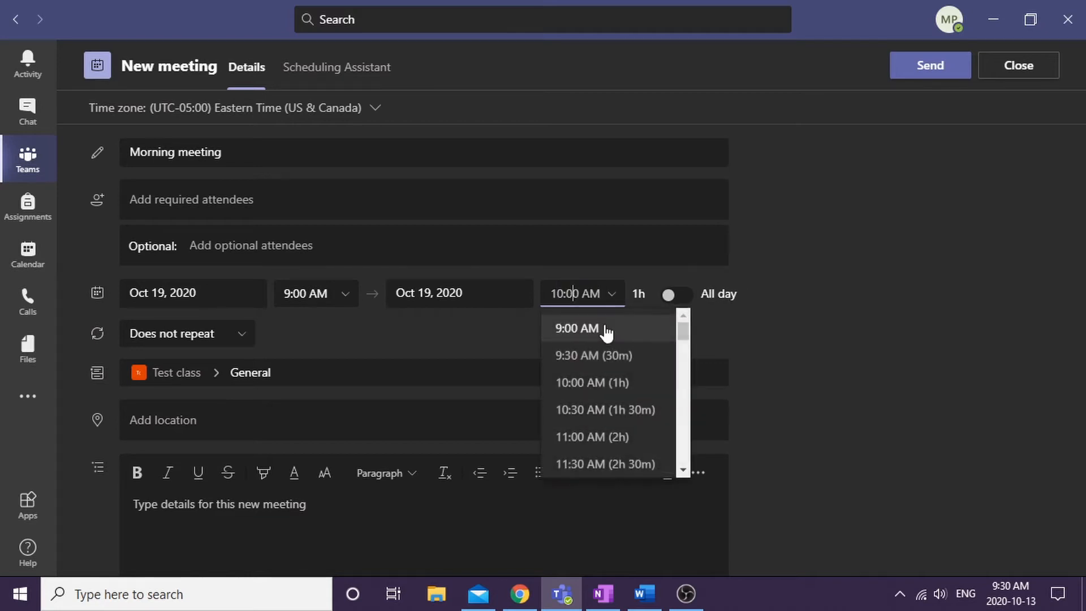
key(Delete)
text(15)
click(503, 338)
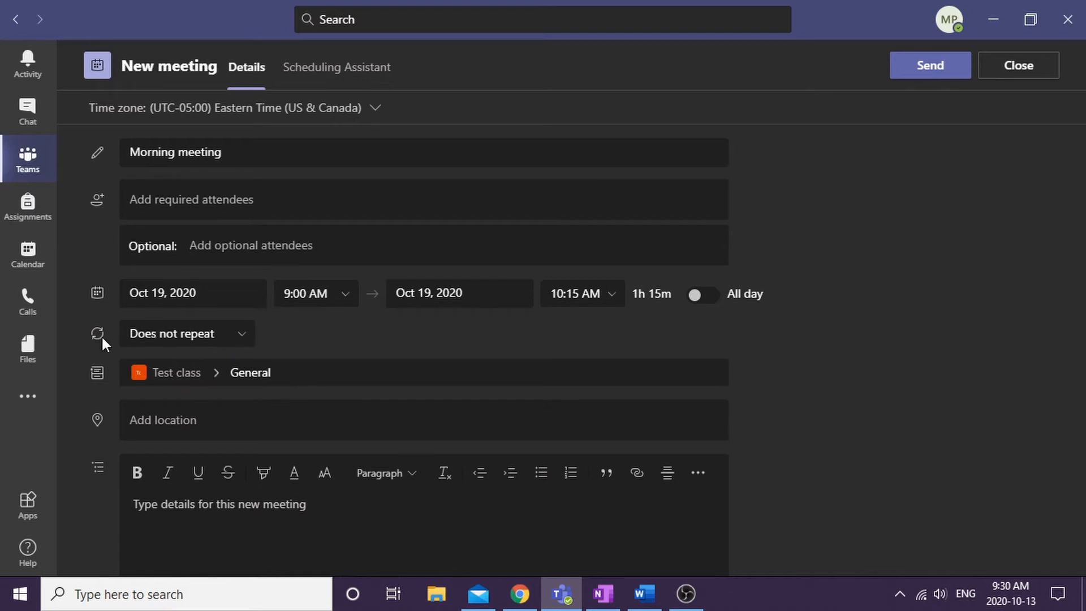
- Make the meeting repeat every weekday (Mon - Fri) and send the invitation
click(239, 334)
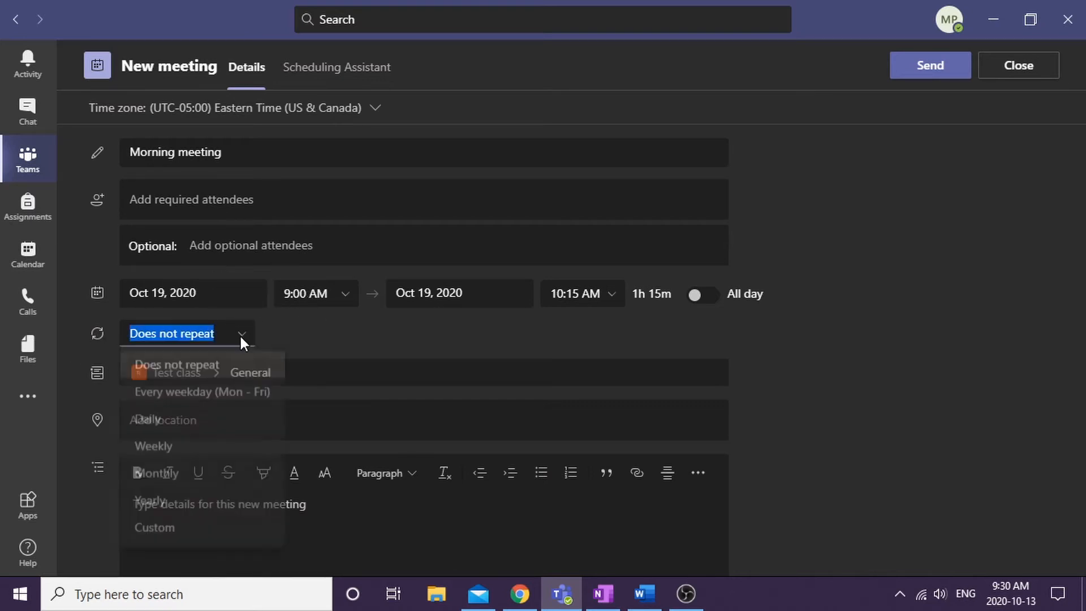
click(214, 396)
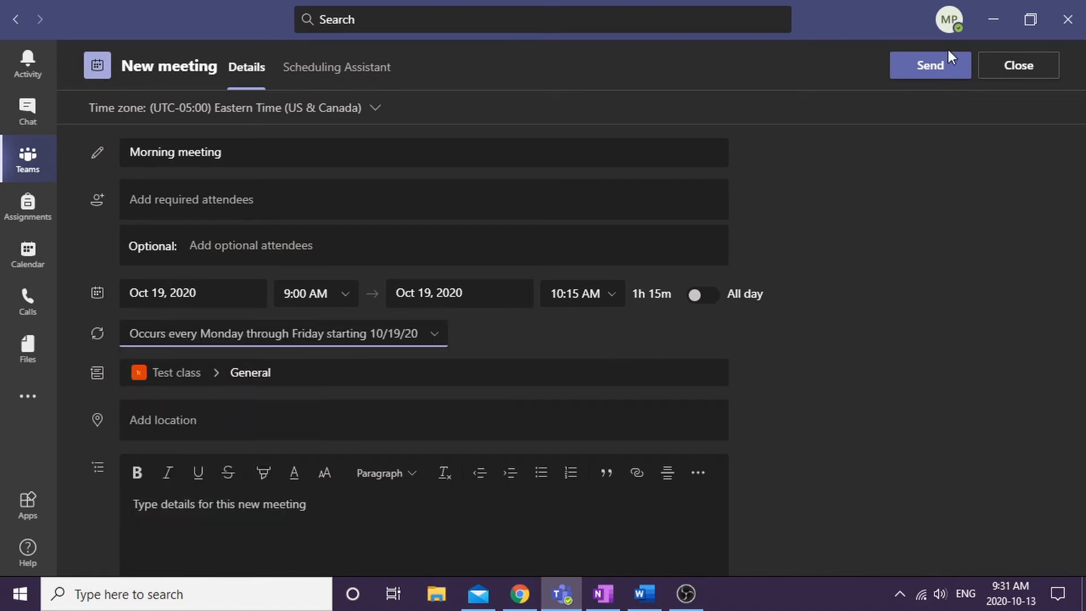
click(948, 74)
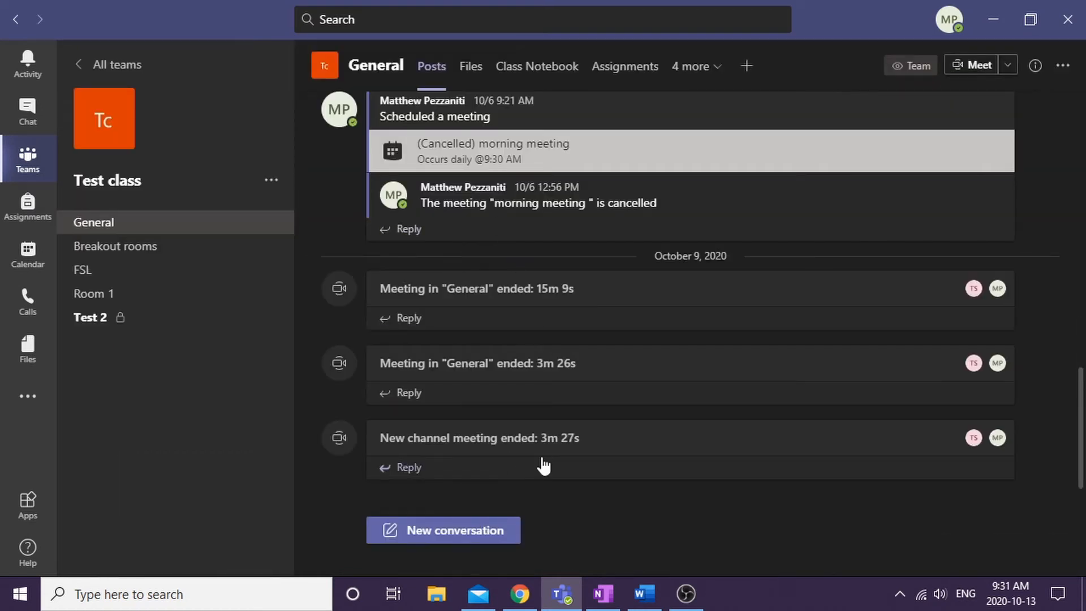
- Find the Morning meeting on Monday, October 19 in the calendar and open its whole series for editing
click(28, 254)
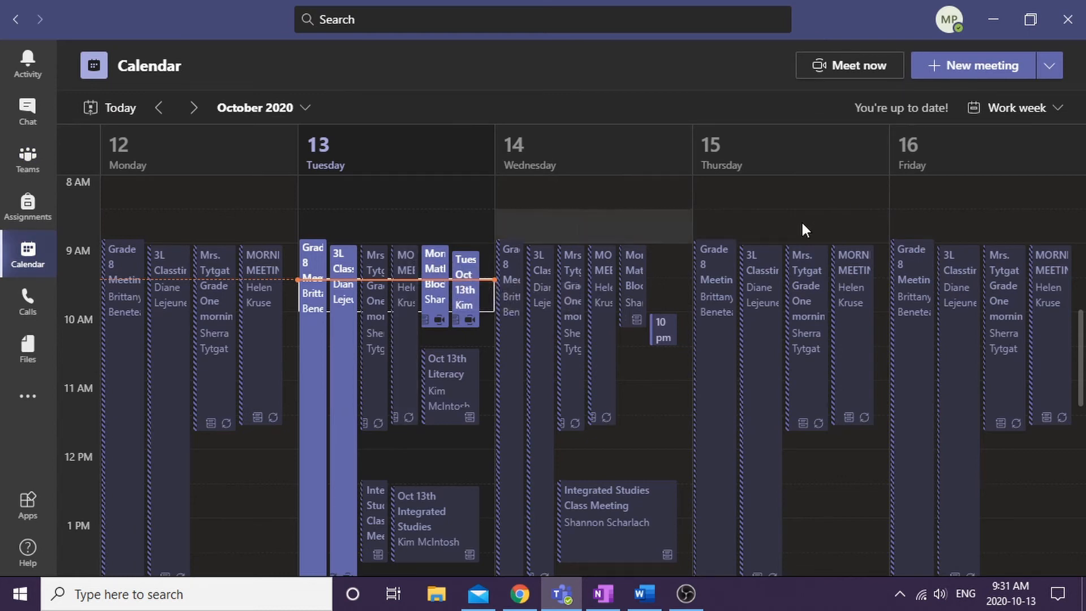
scroll(792, 249, down, 1)
click(194, 108)
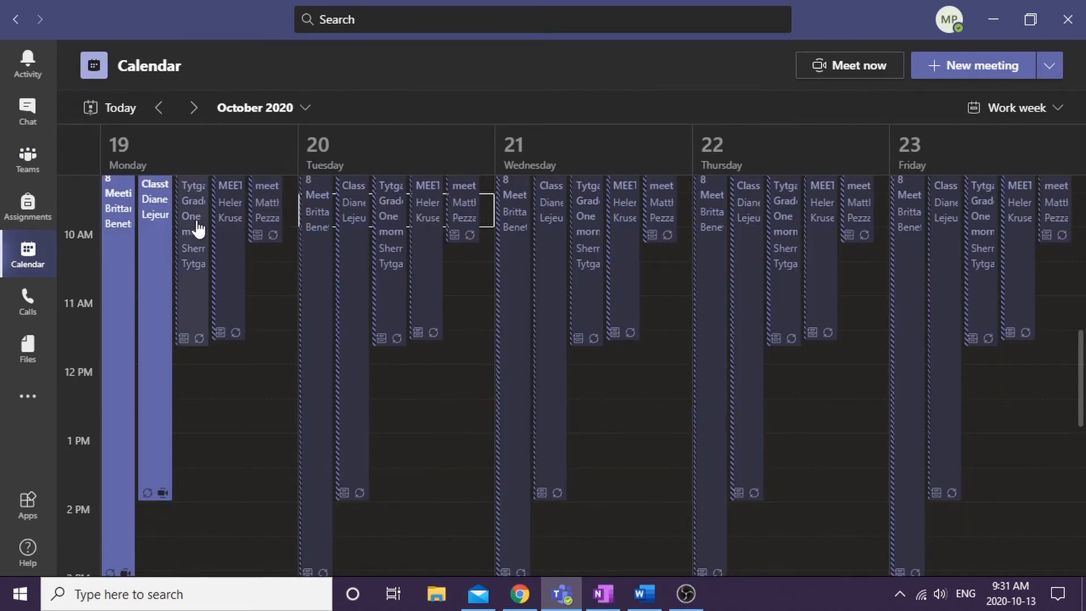
click(273, 335)
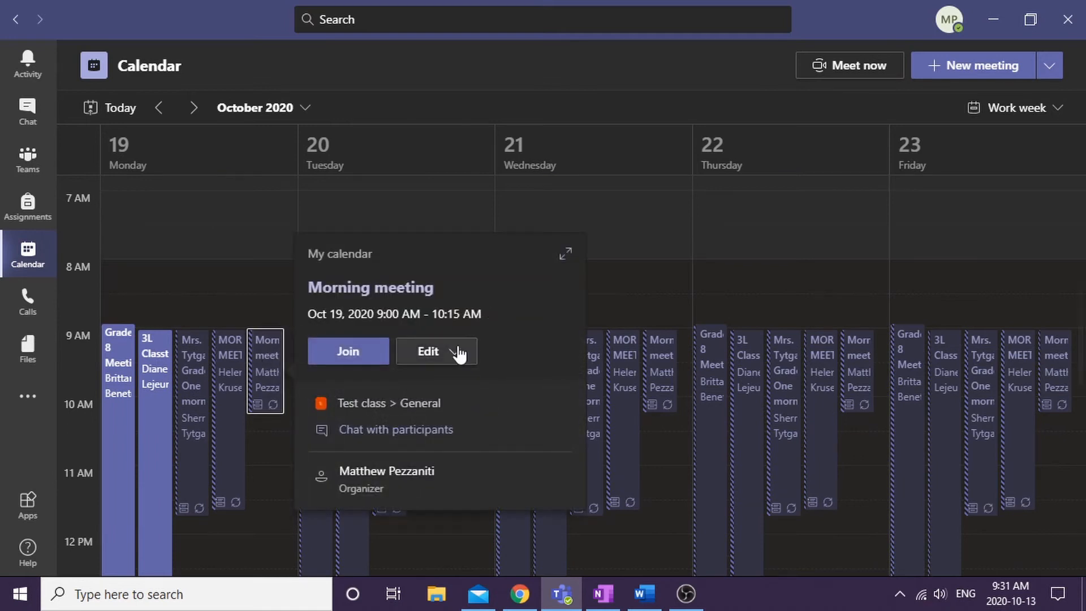
click(430, 354)
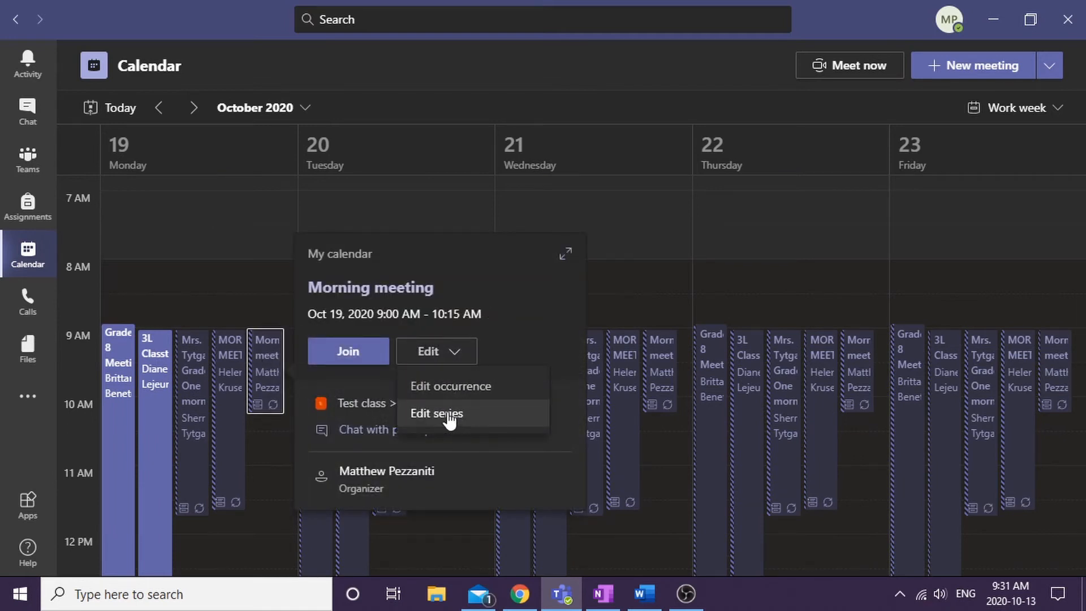
click(447, 415)
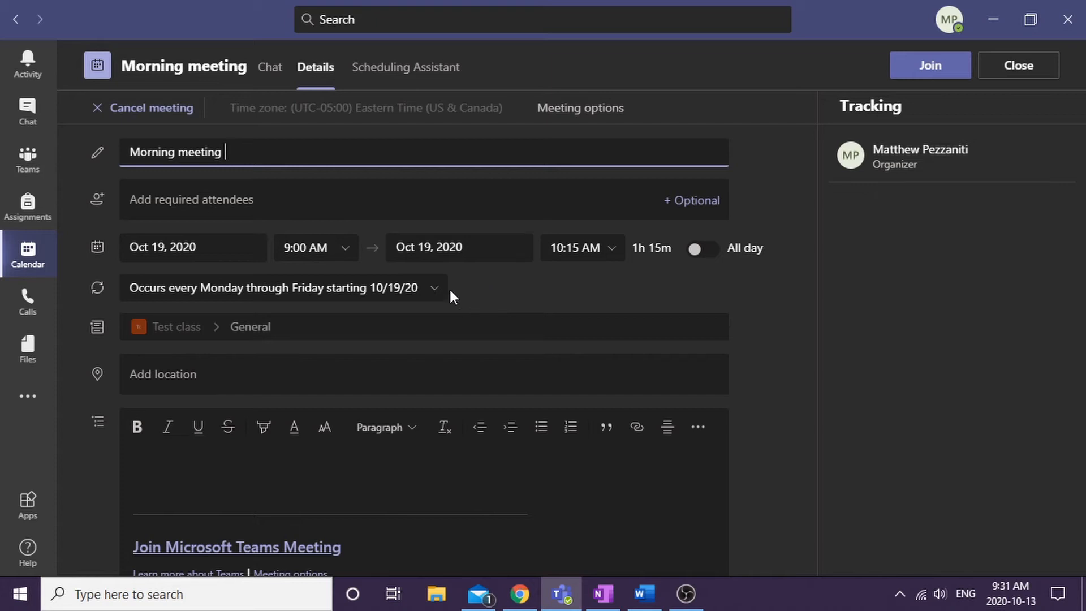
- Give the series a custom recurrence of every 1 day, ending Jan 15, 2021, and save it
click(432, 289)
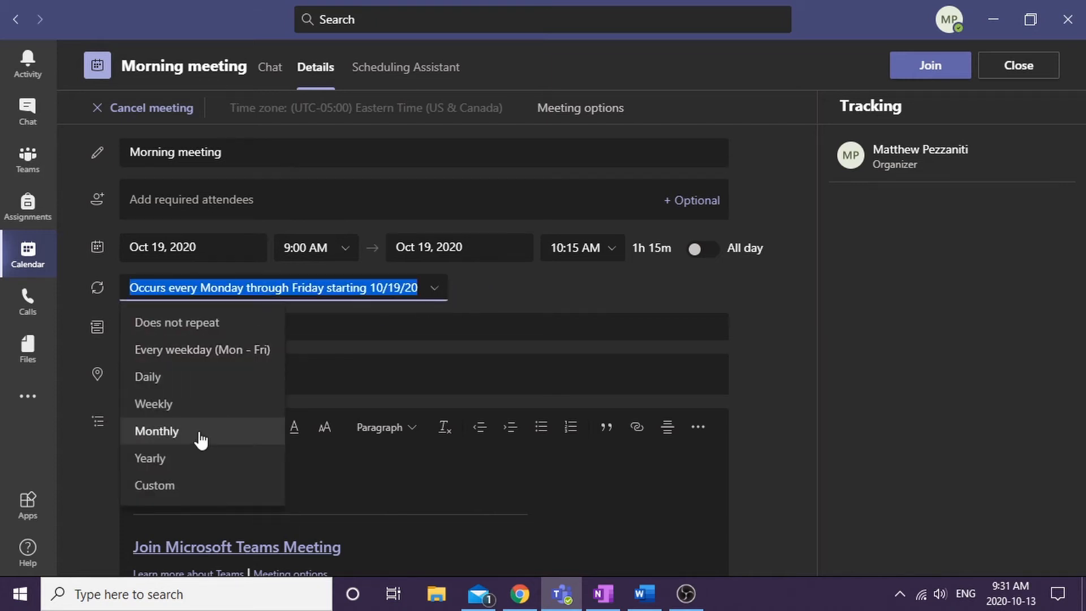
click(169, 486)
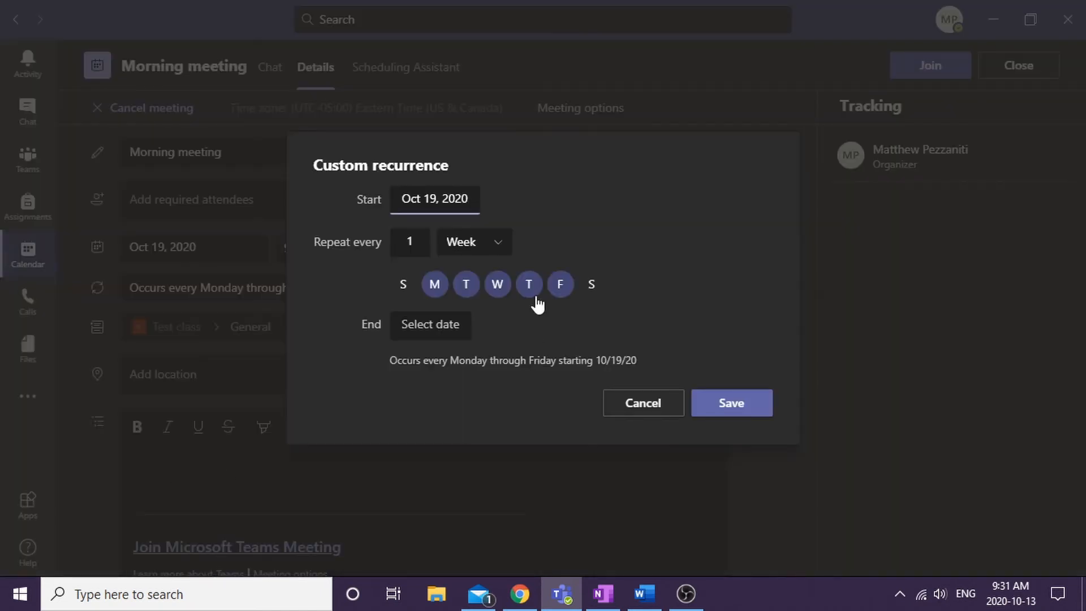
click(486, 249)
click(463, 277)
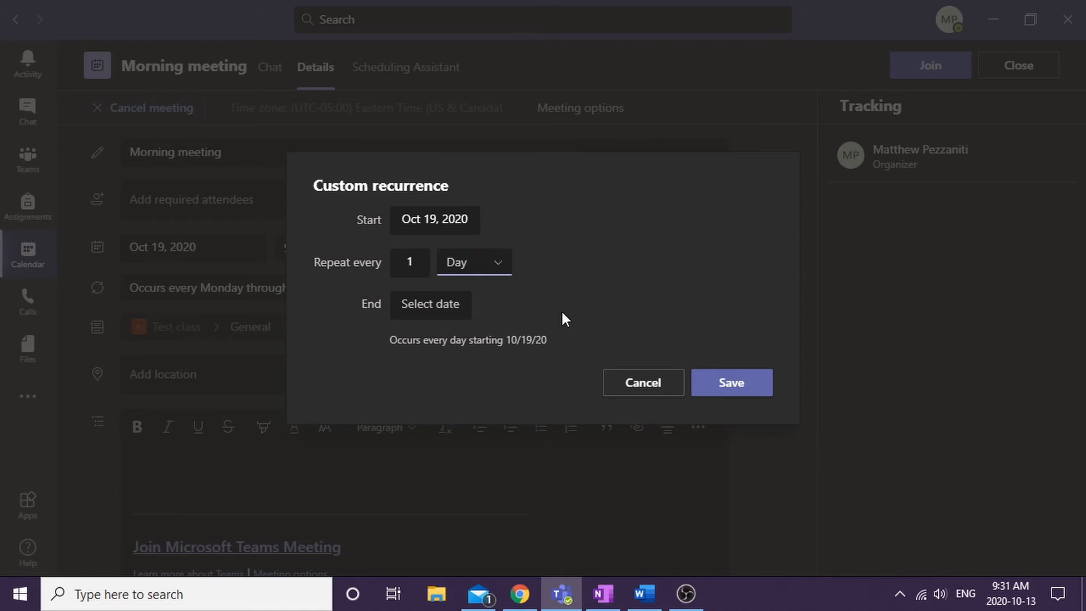
click(448, 308)
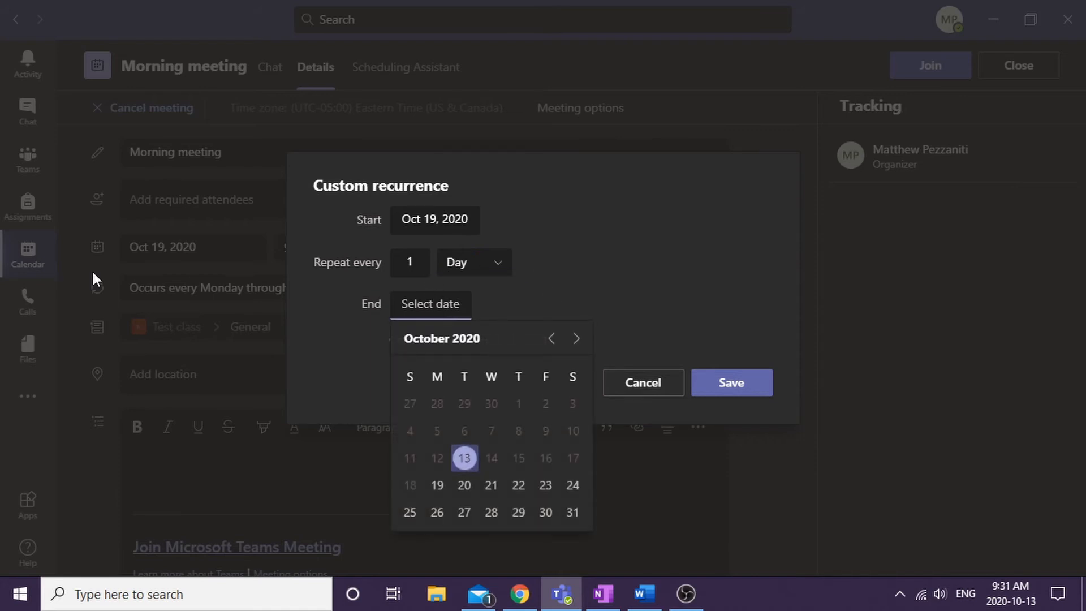
click(577, 339)
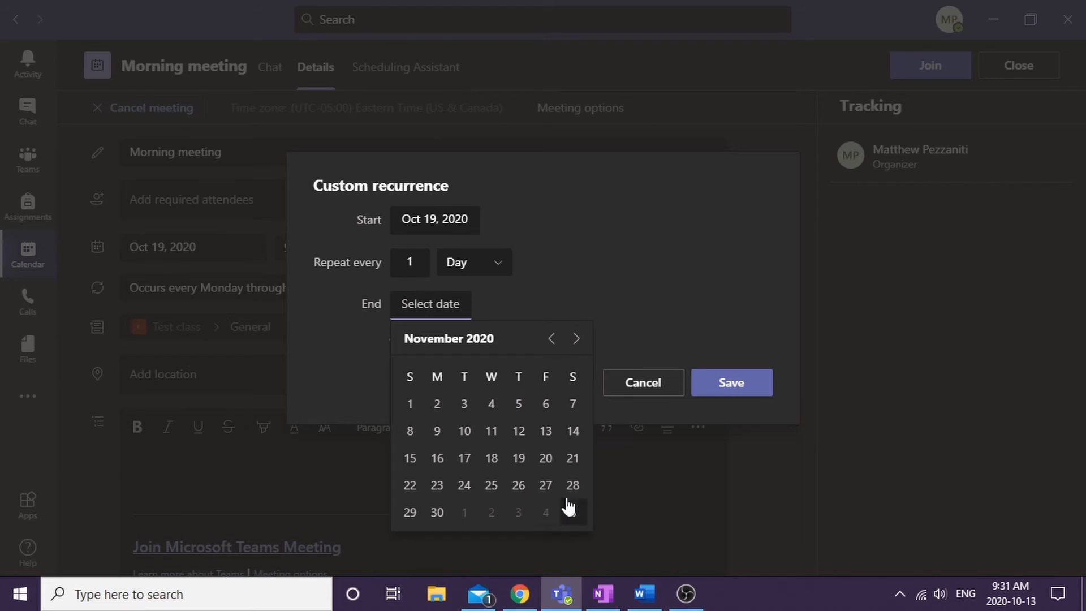
click(574, 340)
click(576, 340)
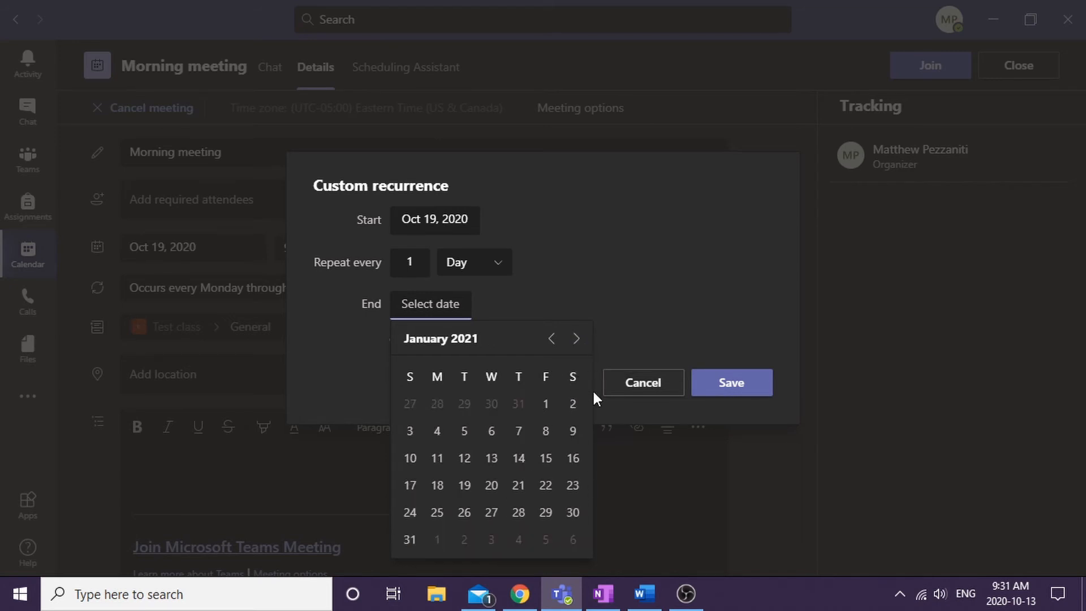
click(543, 459)
click(541, 461)
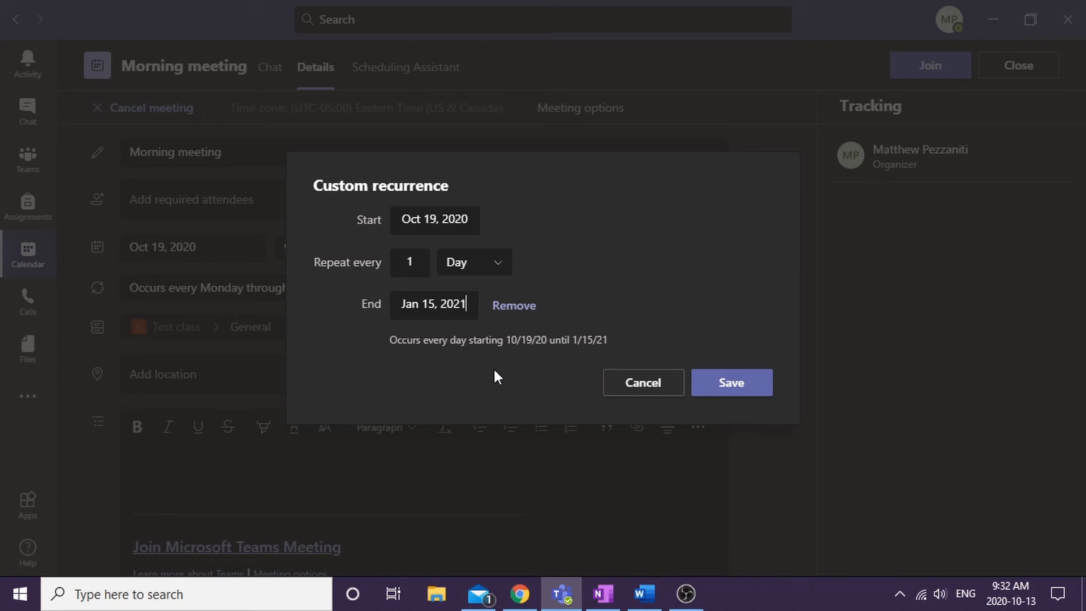
click(754, 391)
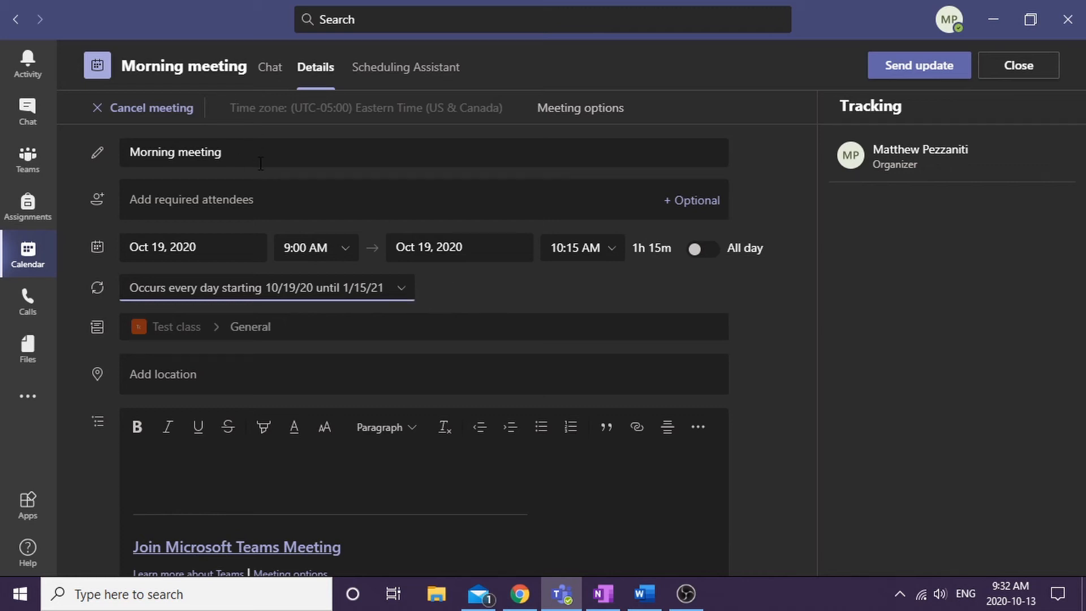
- Retitle the meeting "FSL" and save a custom recurrence of every 1 week on Monday, Tuesday, Thursday and Friday
drag(258, 164, 51, 177)
text(FSL)
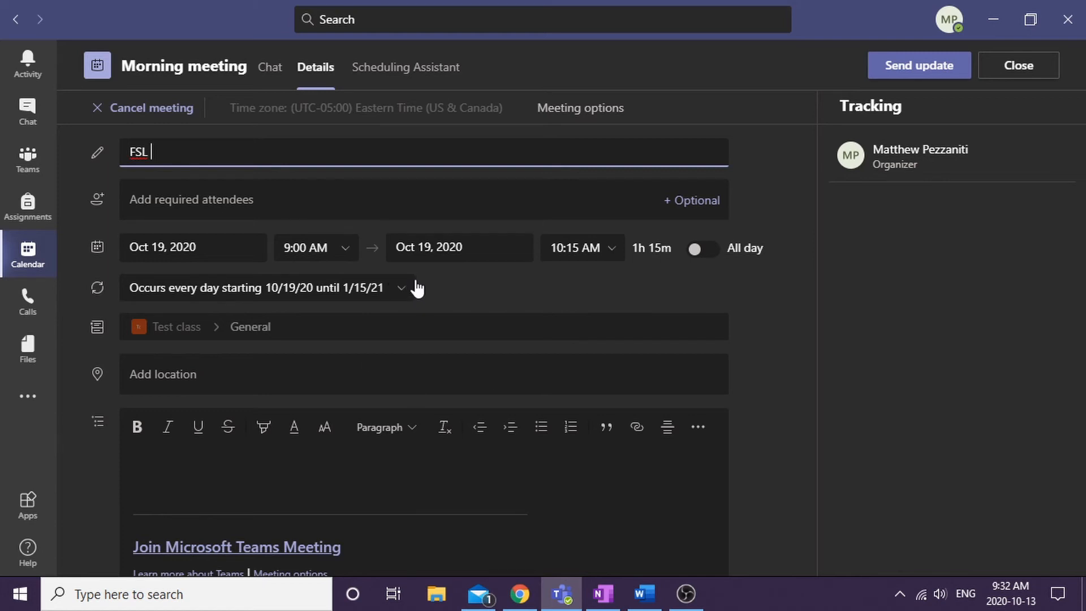
click(402, 287)
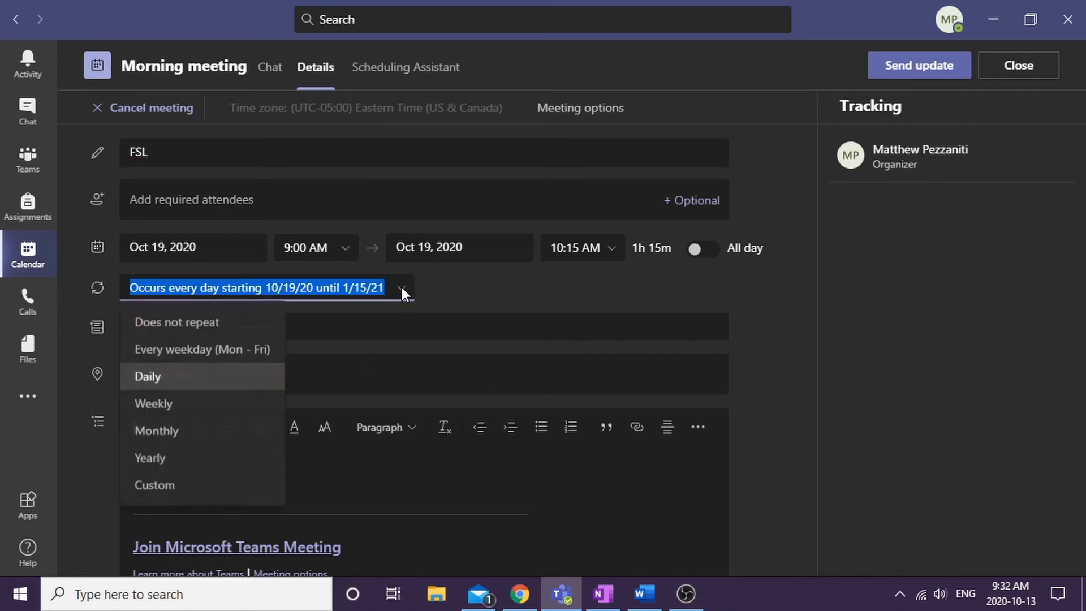
click(212, 486)
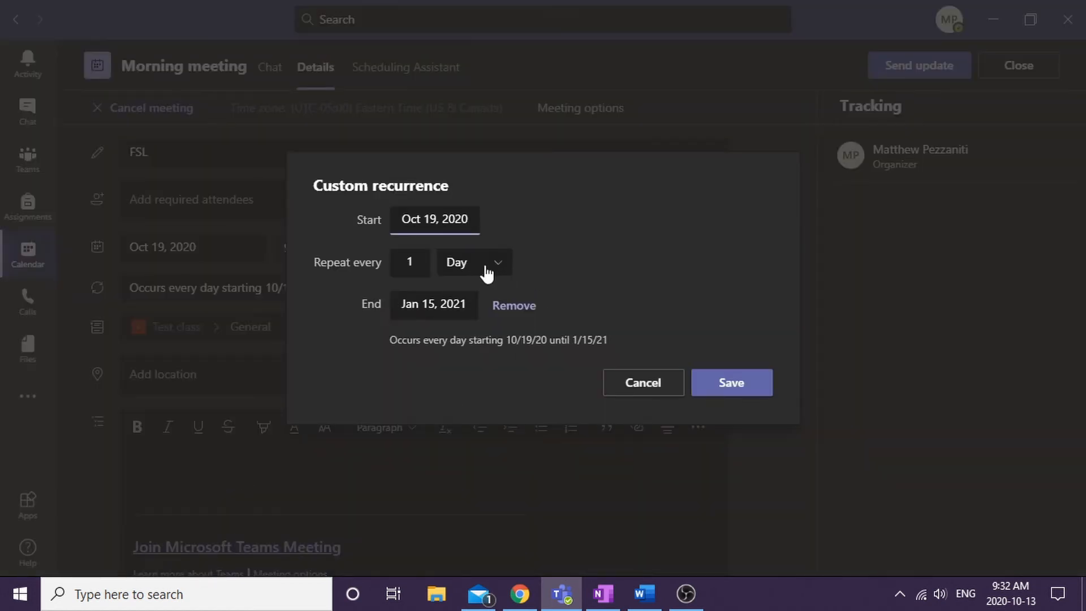
click(498, 263)
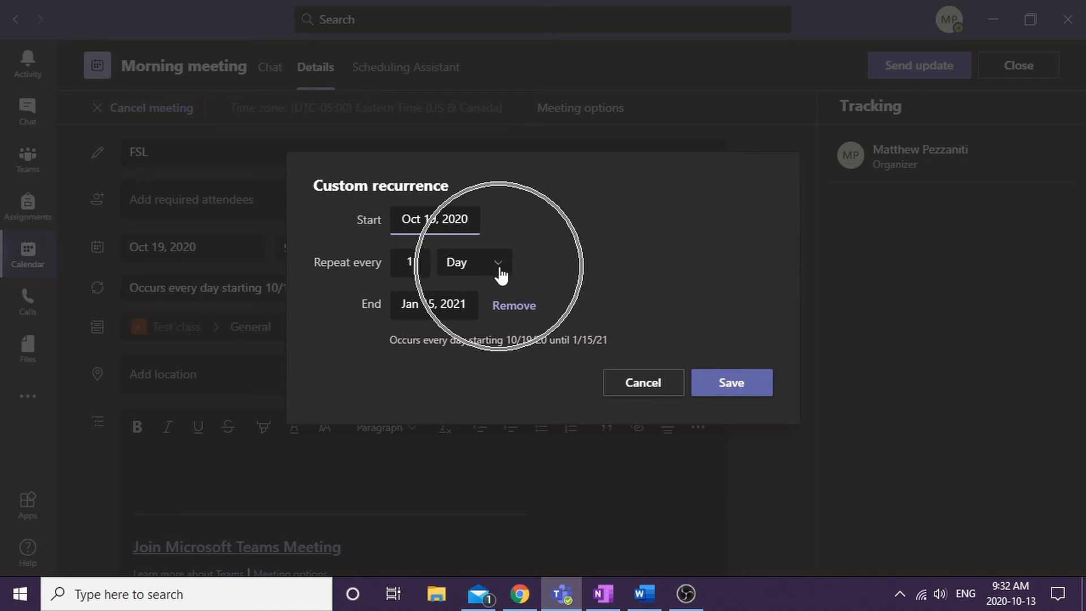
click(478, 326)
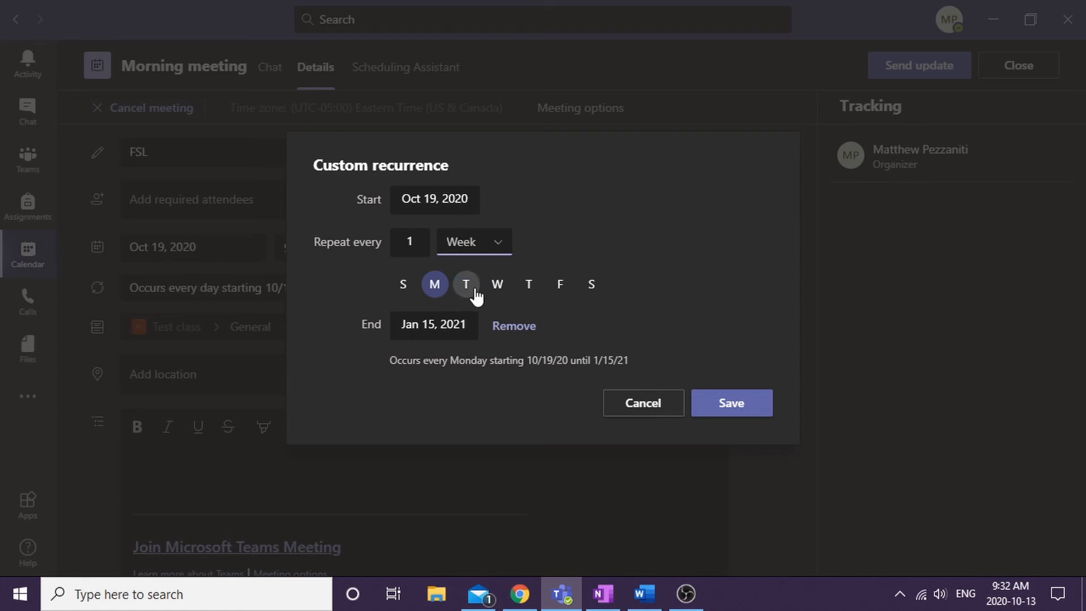
click(468, 285)
click(526, 285)
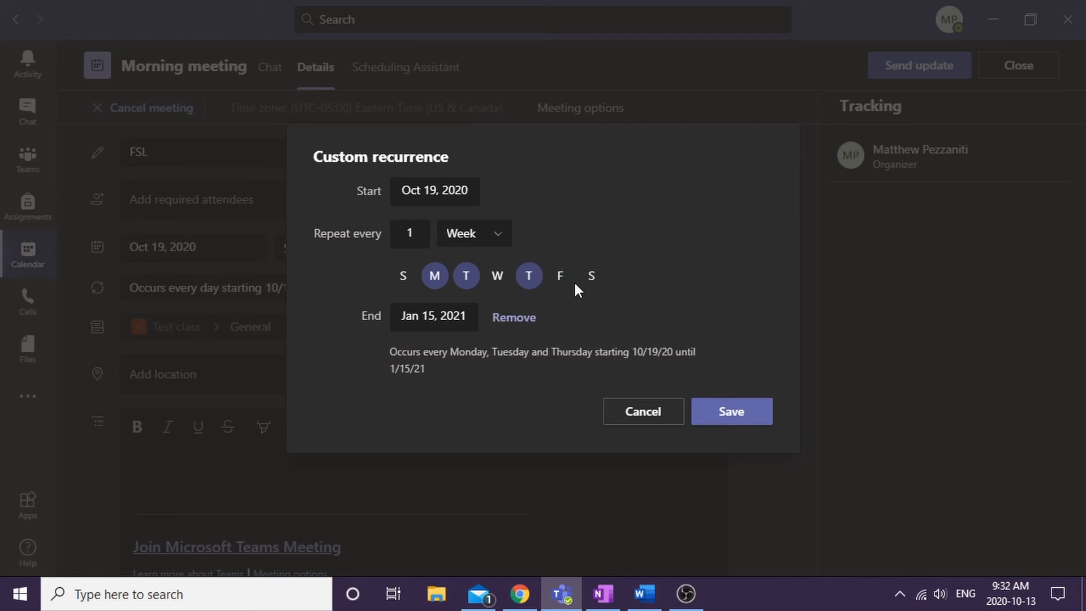
click(561, 283)
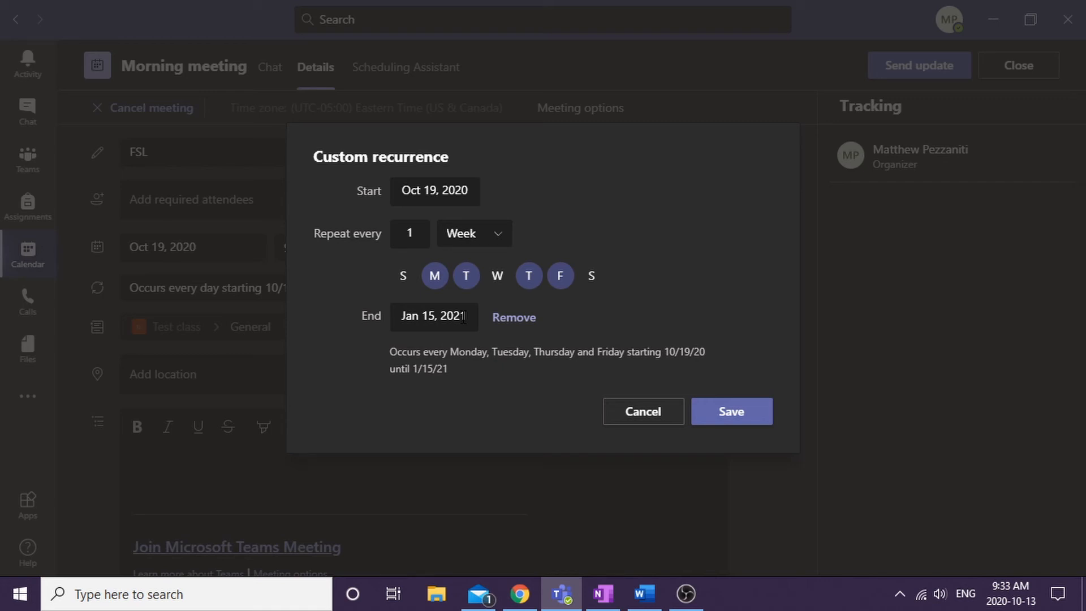
click(741, 416)
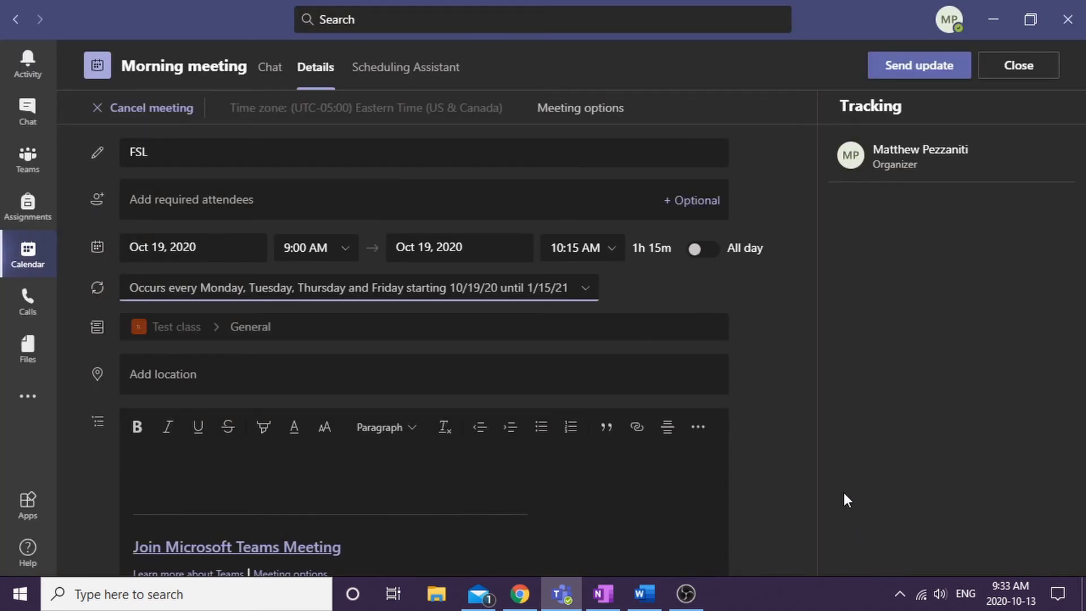
- Open the meeting options for the series and allow only the organizer (Only me) to bypass the lobby
click(945, 70)
click(599, 107)
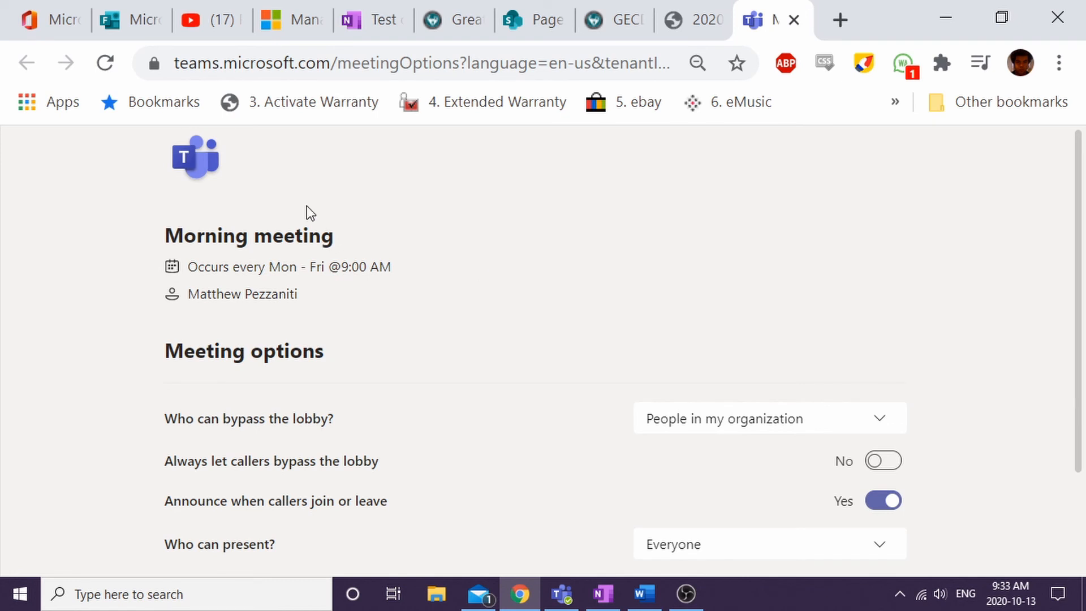
scroll(321, 316, down, 3)
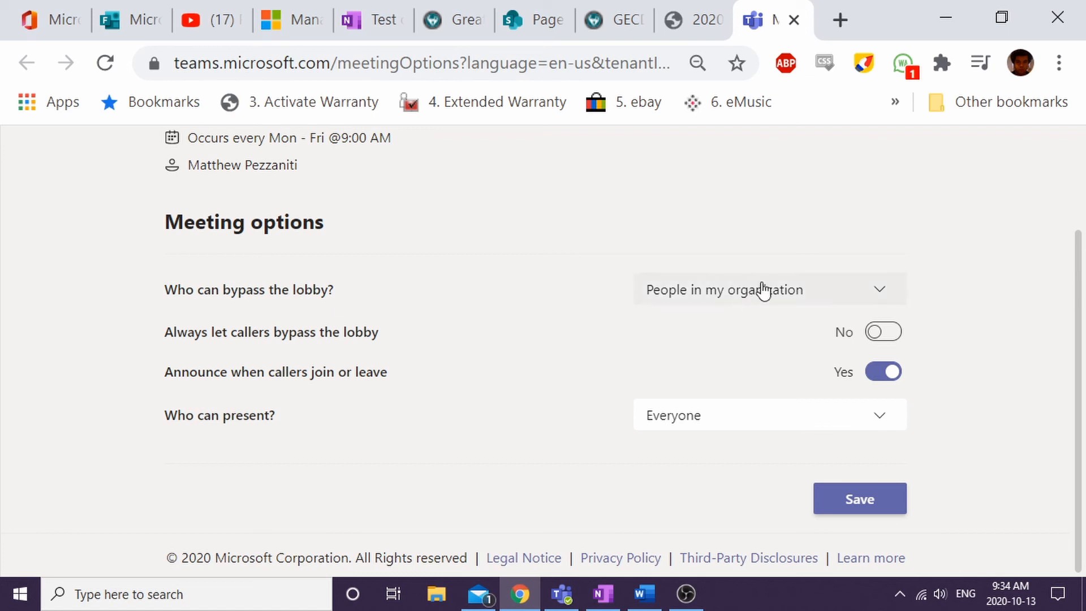
click(879, 289)
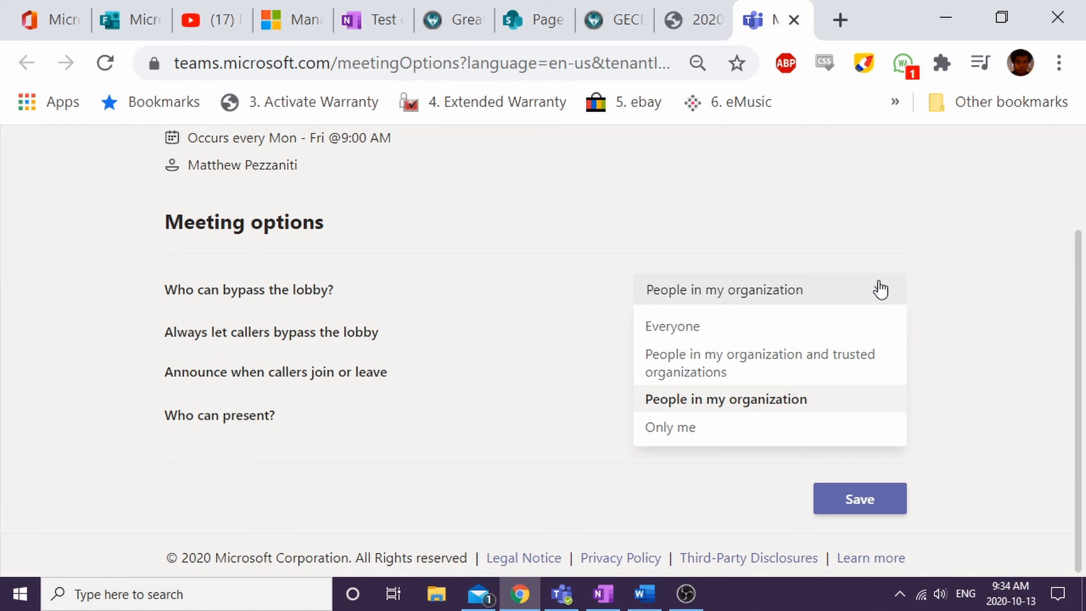
click(682, 428)
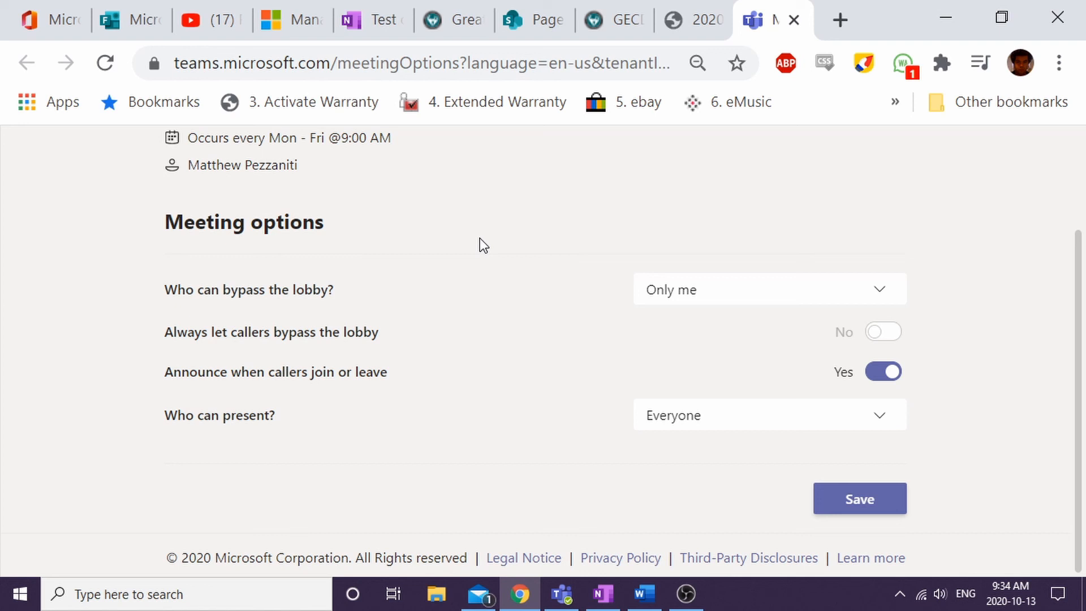
- Check the choices for who can present, then save the meeting options and close their page
click(881, 420)
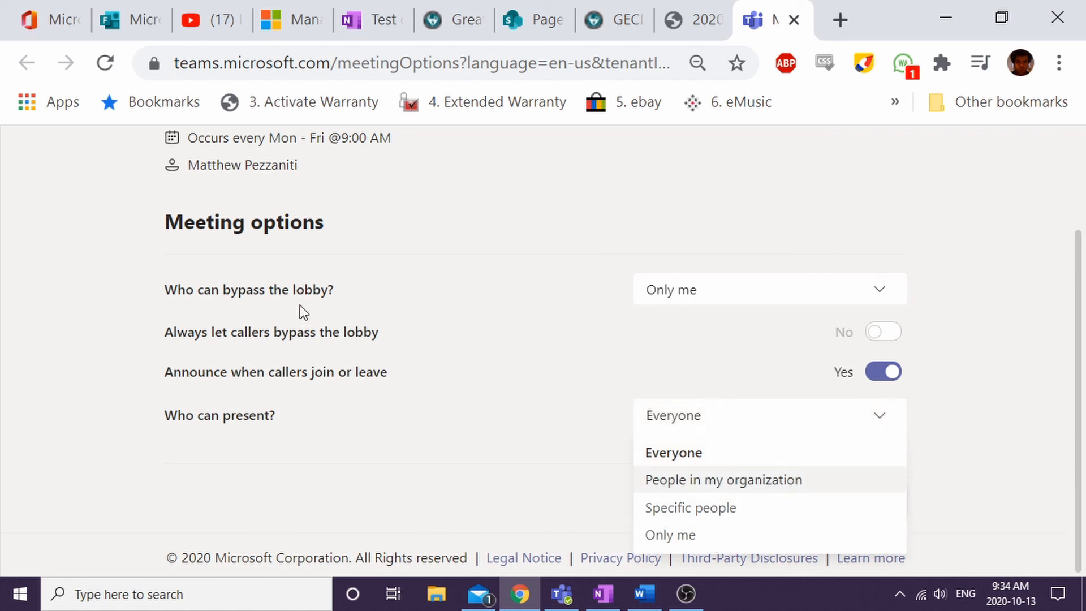
click(498, 312)
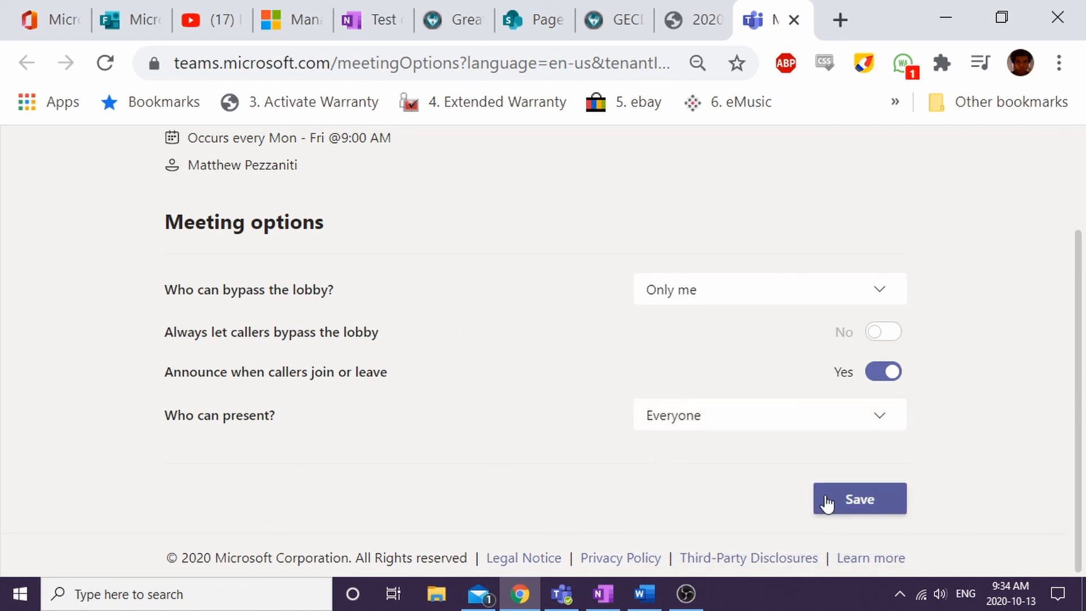
click(851, 498)
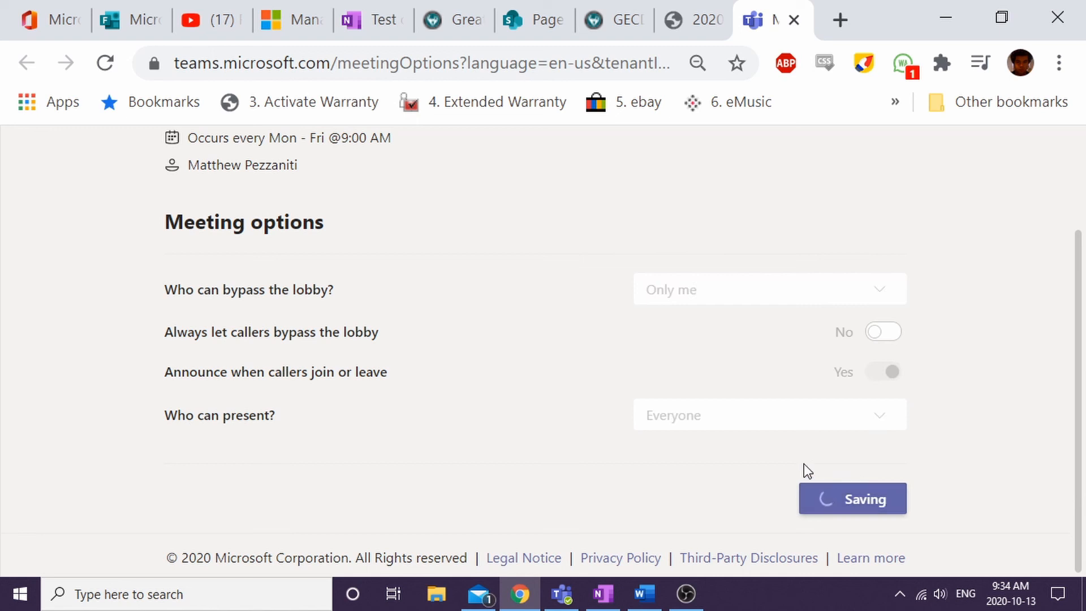
click(794, 20)
- Switch back to Microsoft Teams, send the meeting update, and open the Test class team's General channel posts
key(alt+Tab)
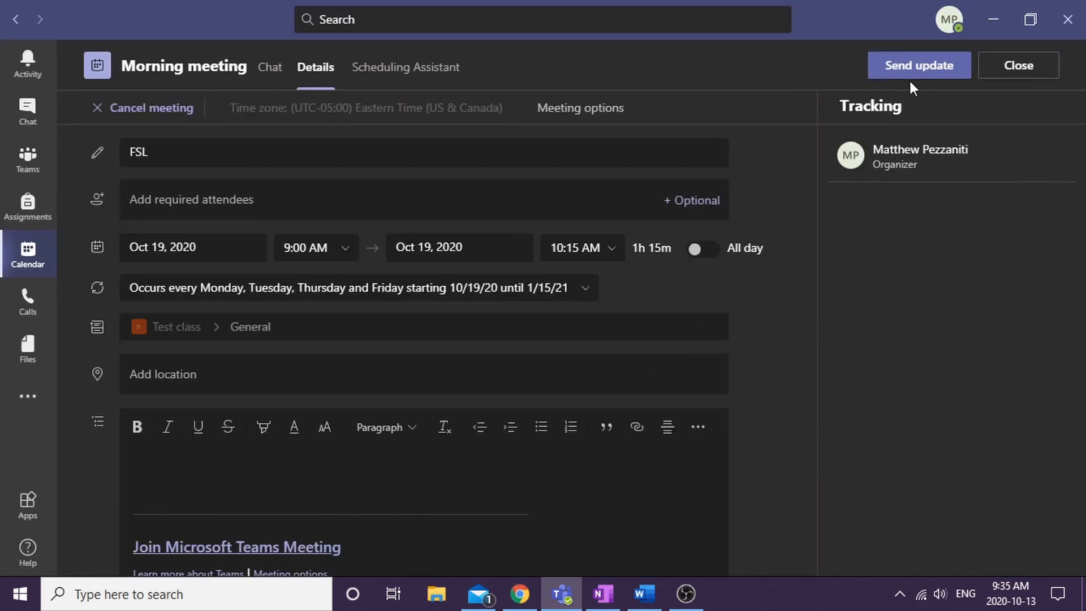
click(922, 67)
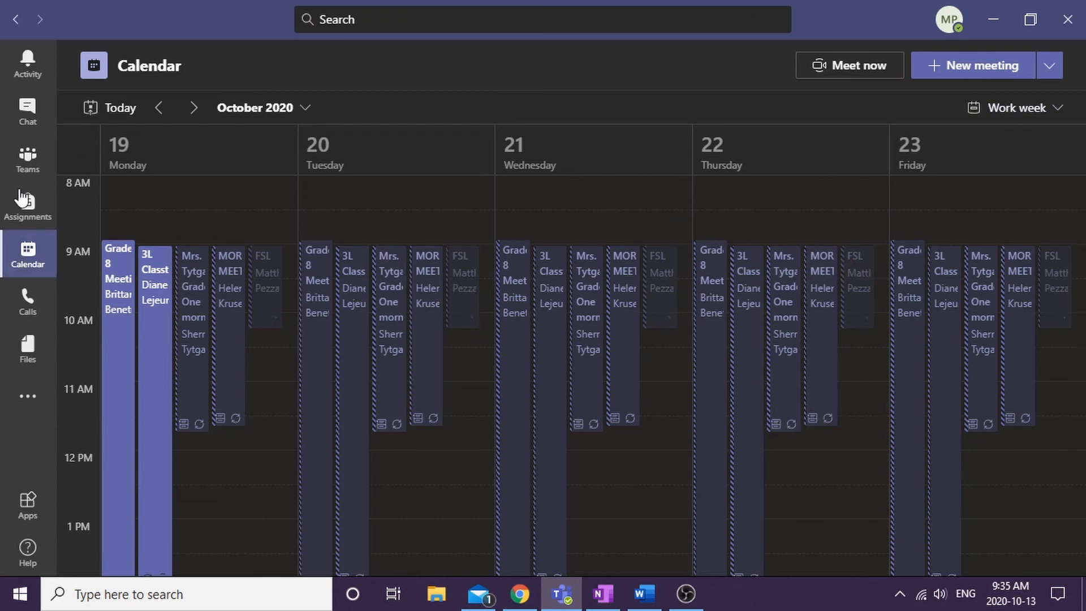
click(35, 162)
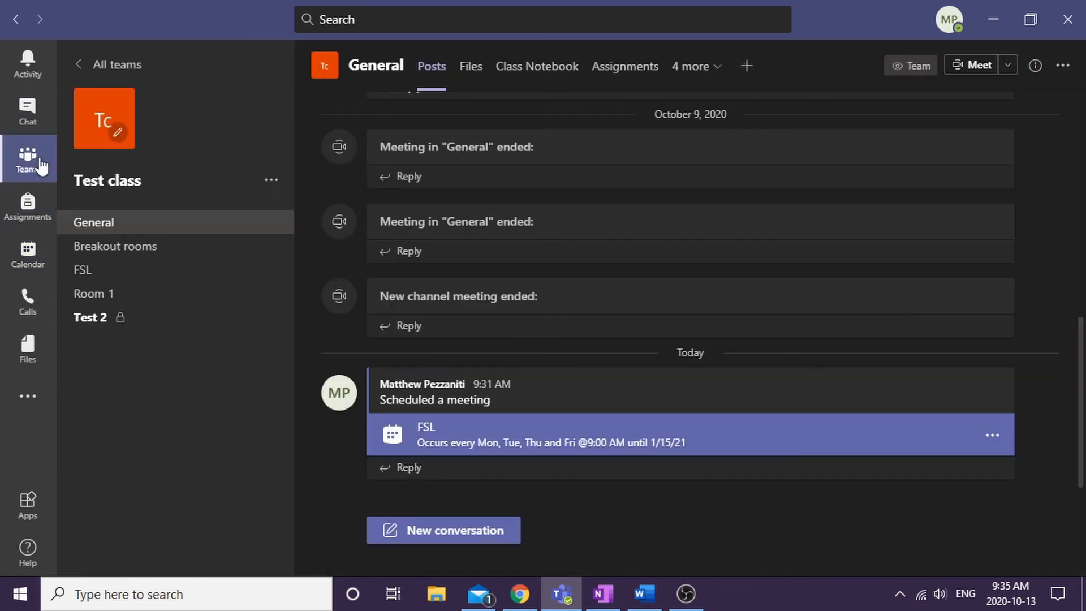